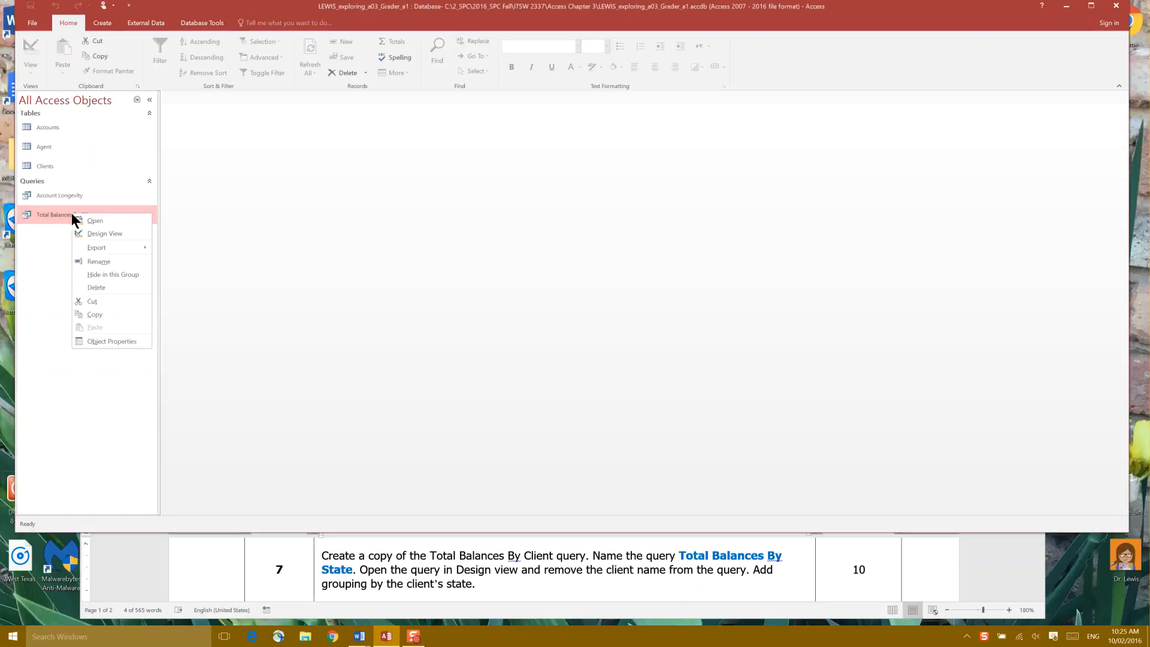
Duplicate the Total Balances By Client query, naming the pasted copy Total Balances By State
{"action": "left_click", "coordinate": [111, 313]}
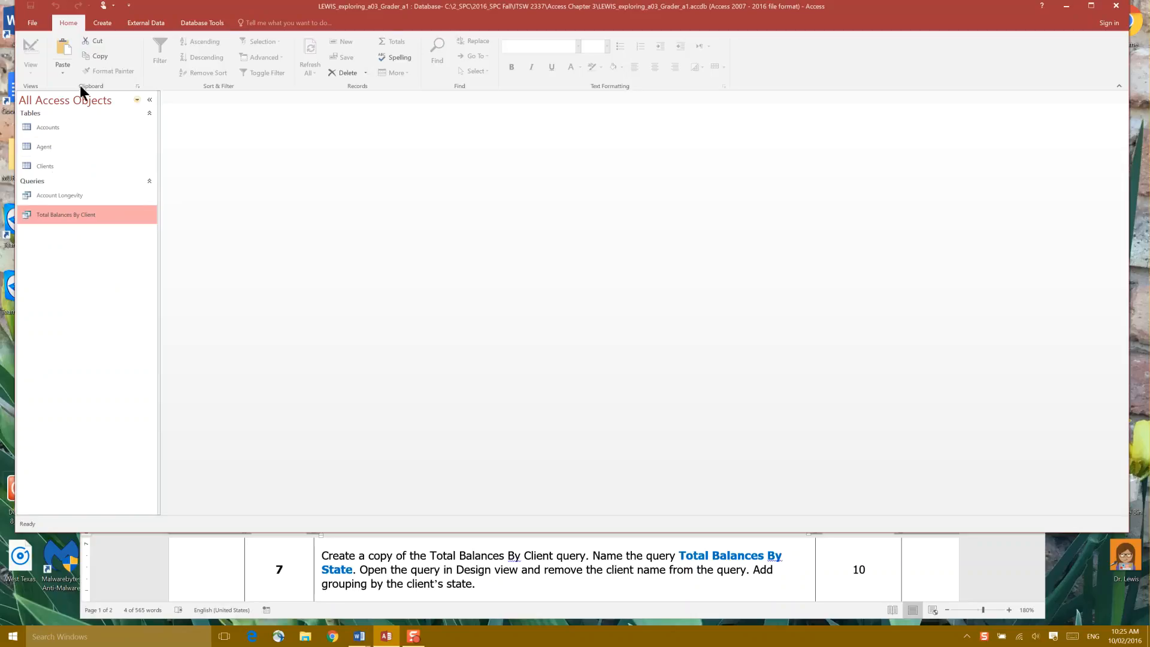
{"action": "right_click", "coordinate": [55, 256]}
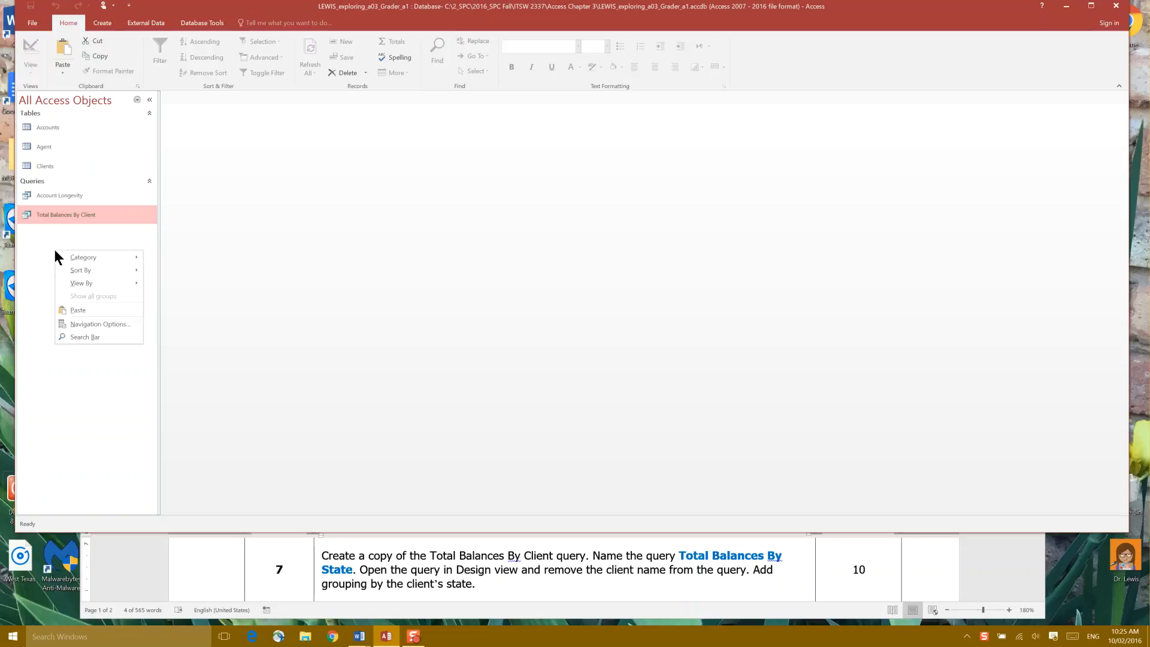
{"action": "left_click", "coordinate": [78, 310]}
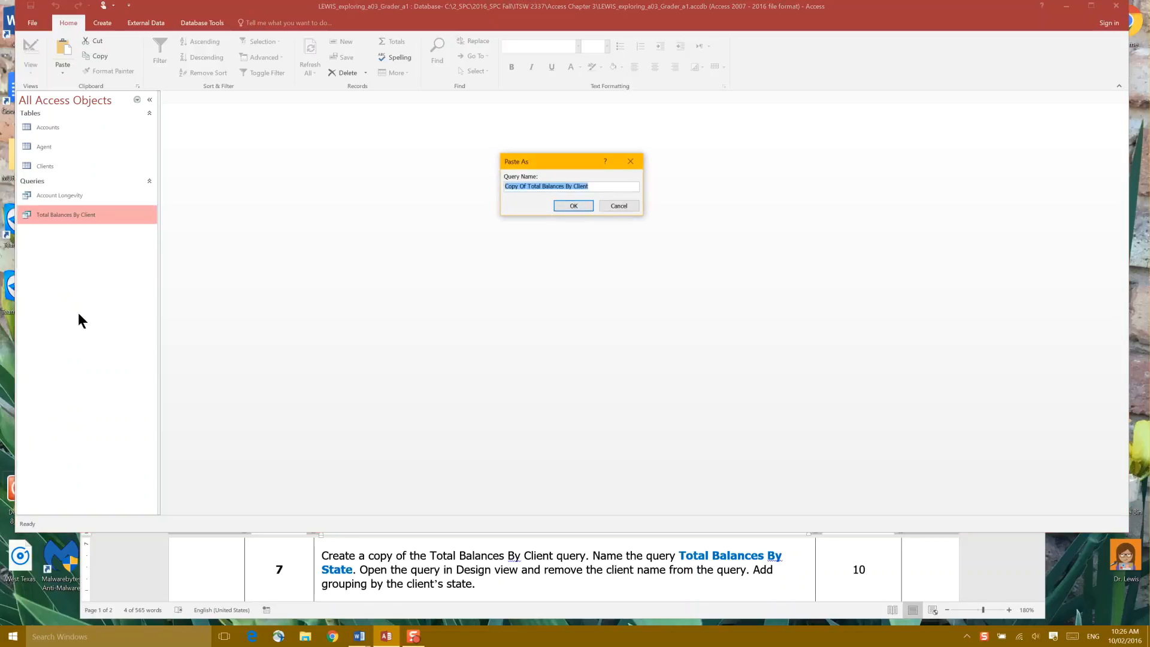
{"action": "left_click_drag", "start_coordinate": [504, 158], "coordinate": [238, 168]}
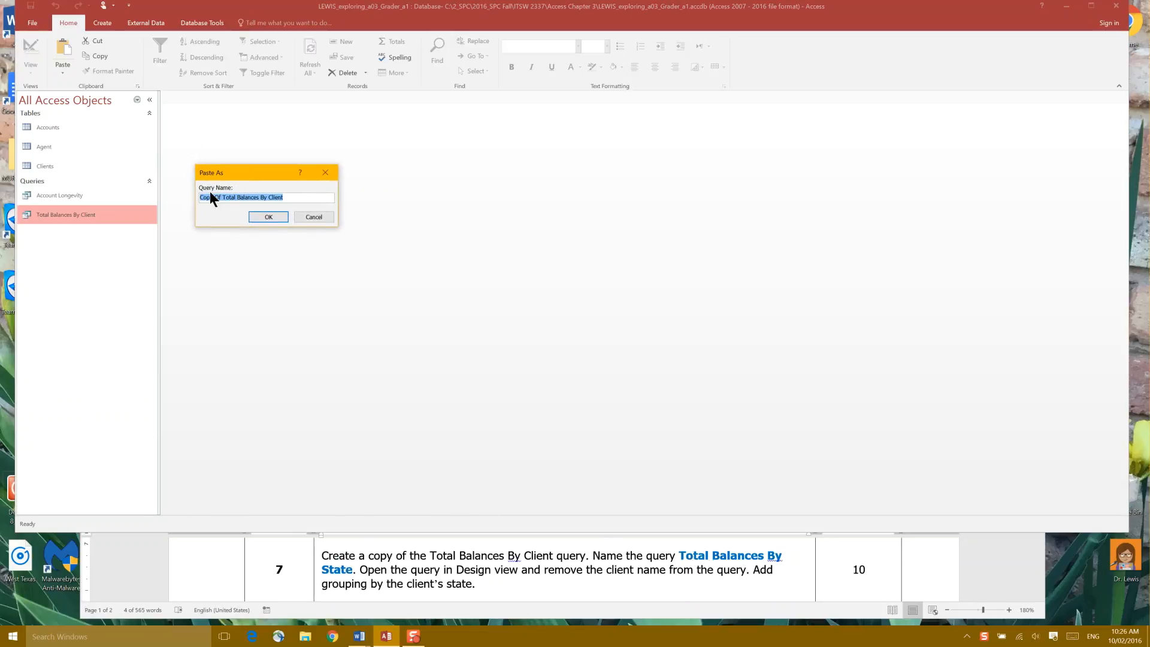
{"action": "left_click_drag", "start_coordinate": [223, 199], "coordinate": [192, 205]}
{"action": "key", "text": "Delete"}
{"action": "key", "text": "BackSpace"}
{"action": "key", "text": "BackSpace"}
{"action": "key", "text": "BackSpace"}
{"action": "key", "text": "BackSpace"}
{"action": "key", "text": "BackSpace"}
{"action": "key", "text": "BackSpace"}
{"action": "type", "text": "St"}
{"action": "left_click", "coordinate": [253, 218]}
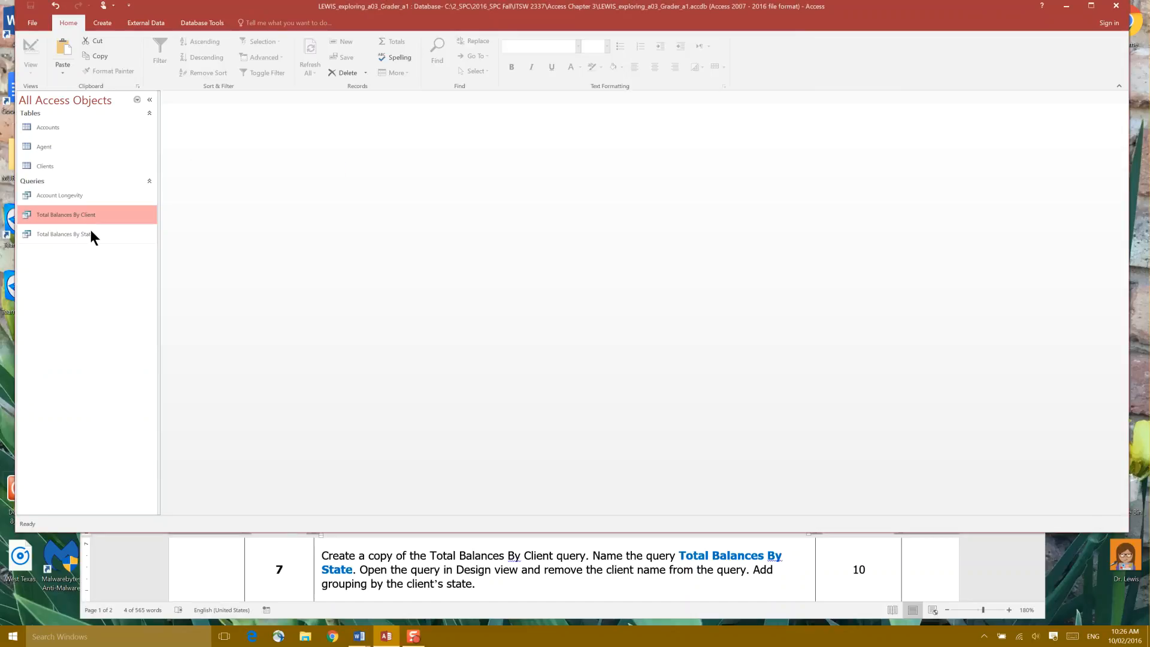
Open the Total Balances By State query in Design view
{"action": "left_click", "coordinate": [114, 233]}
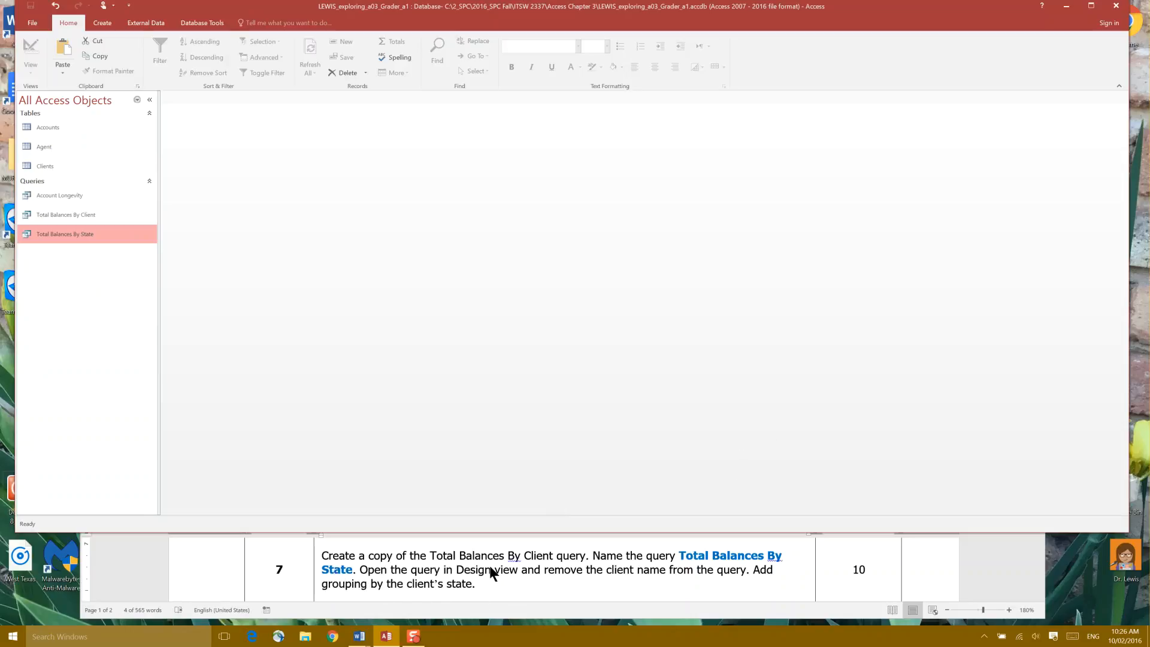
{"action": "double_click", "coordinate": [63, 234]}
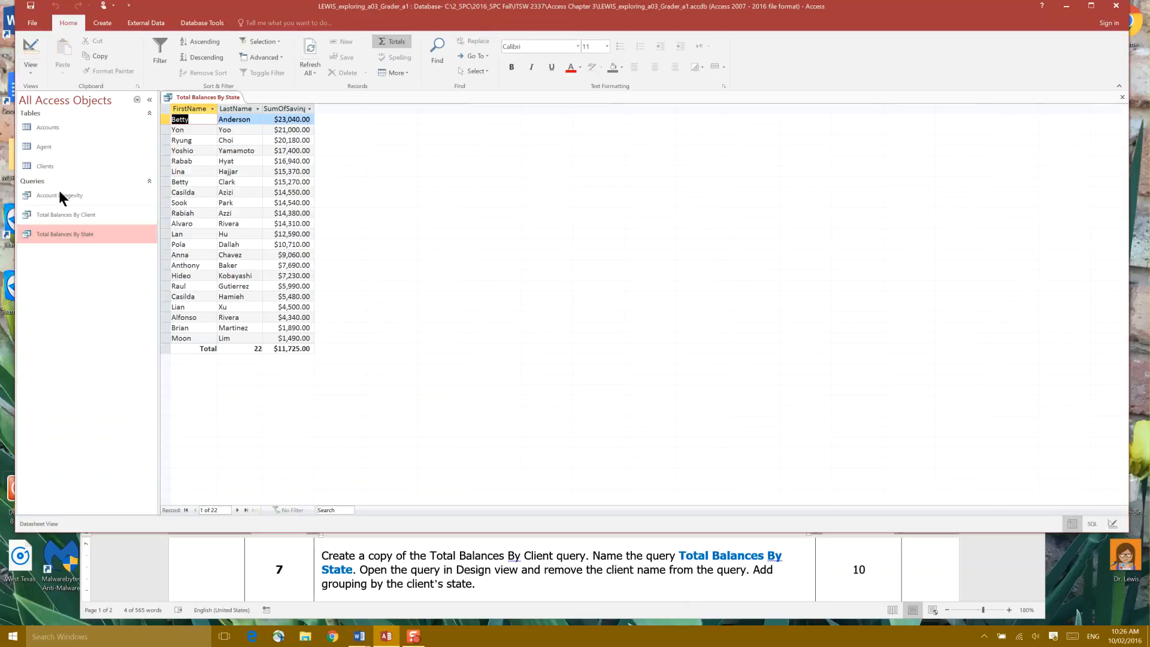
{"action": "left_click", "coordinate": [28, 72]}
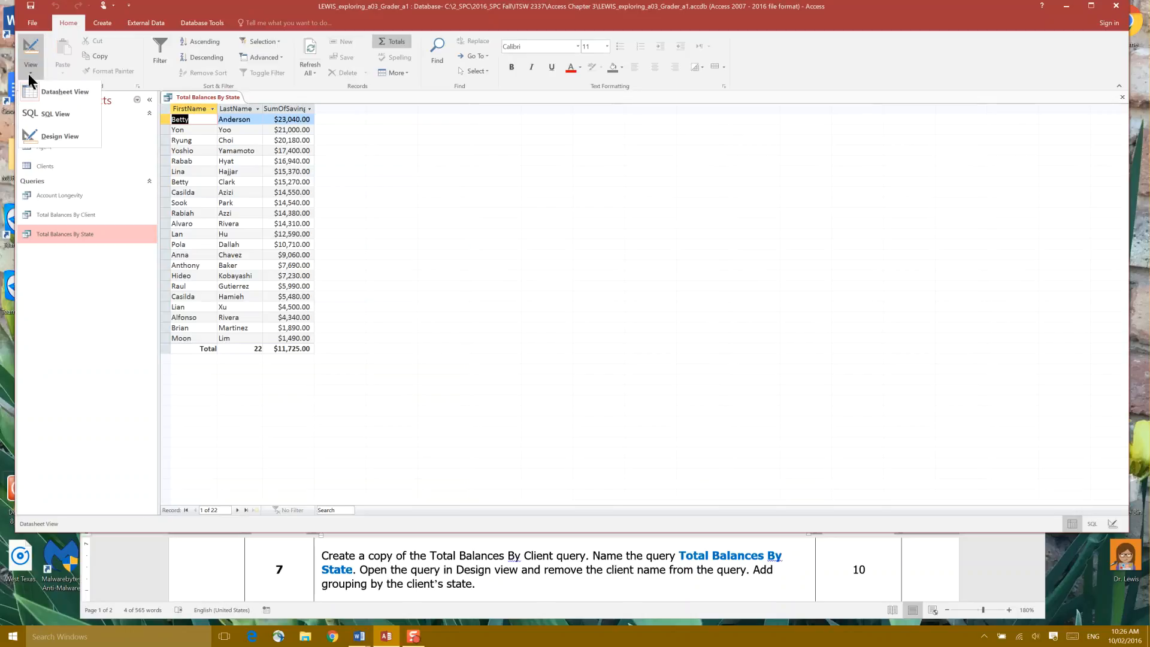
{"action": "left_click", "coordinate": [45, 138]}
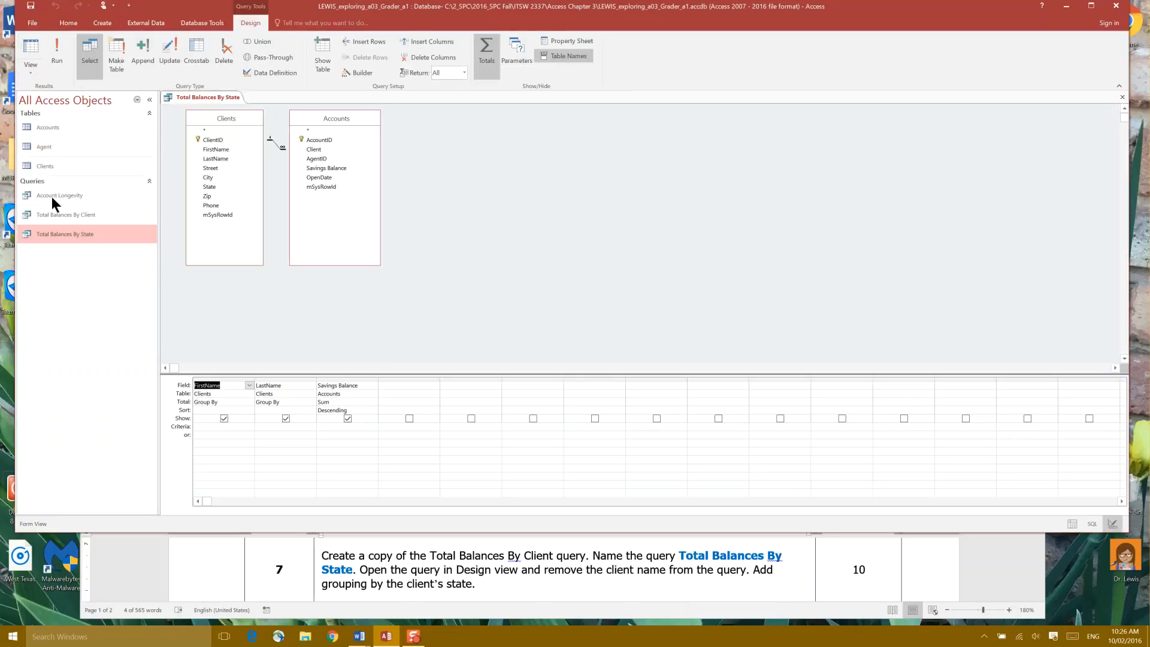
{"action": "right_click", "coordinate": [100, 235]}
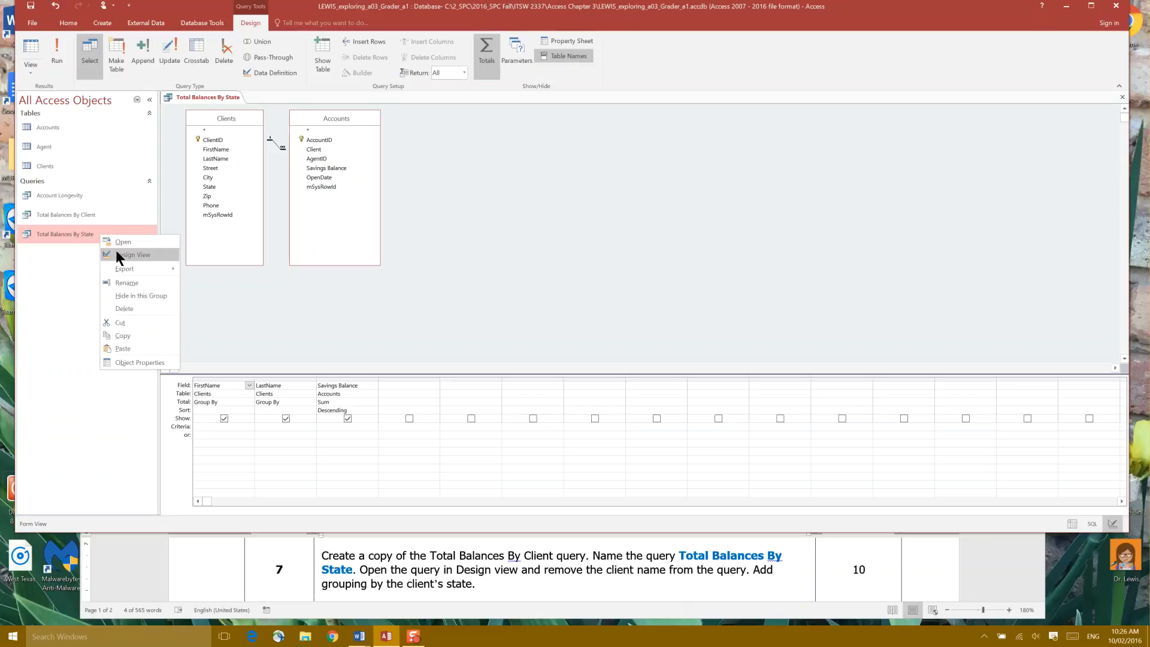
{"action": "left_click", "coordinate": [81, 233]}
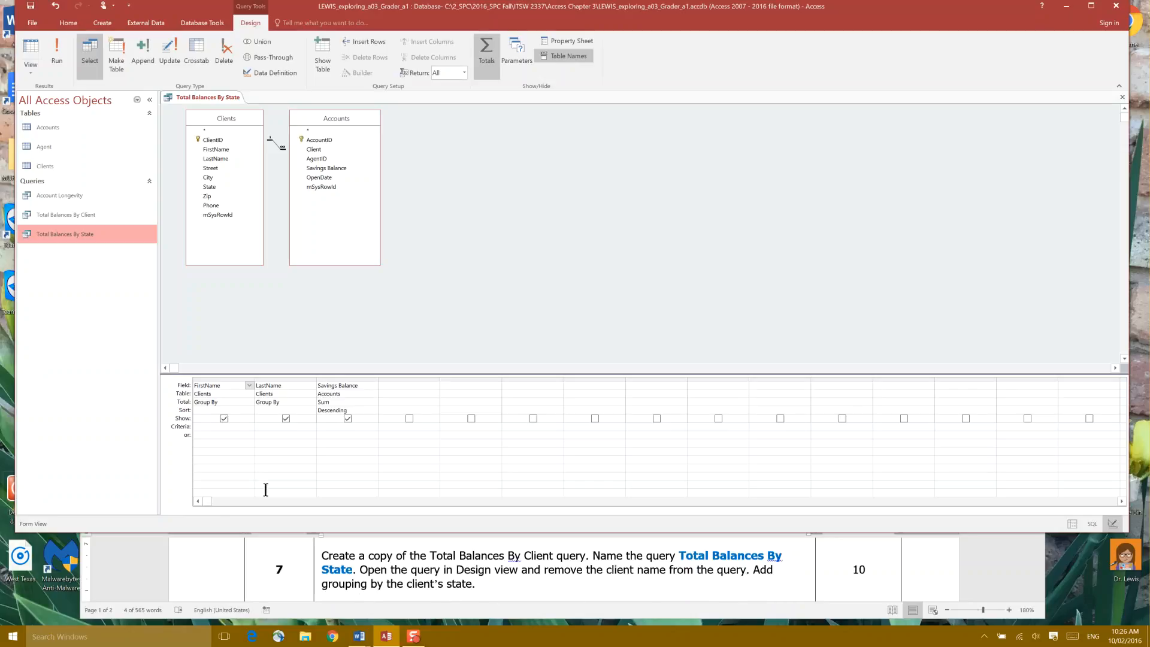
Remove the FirstName and LastName columns from the query design grid
{"action": "double_click", "coordinate": [214, 385]}
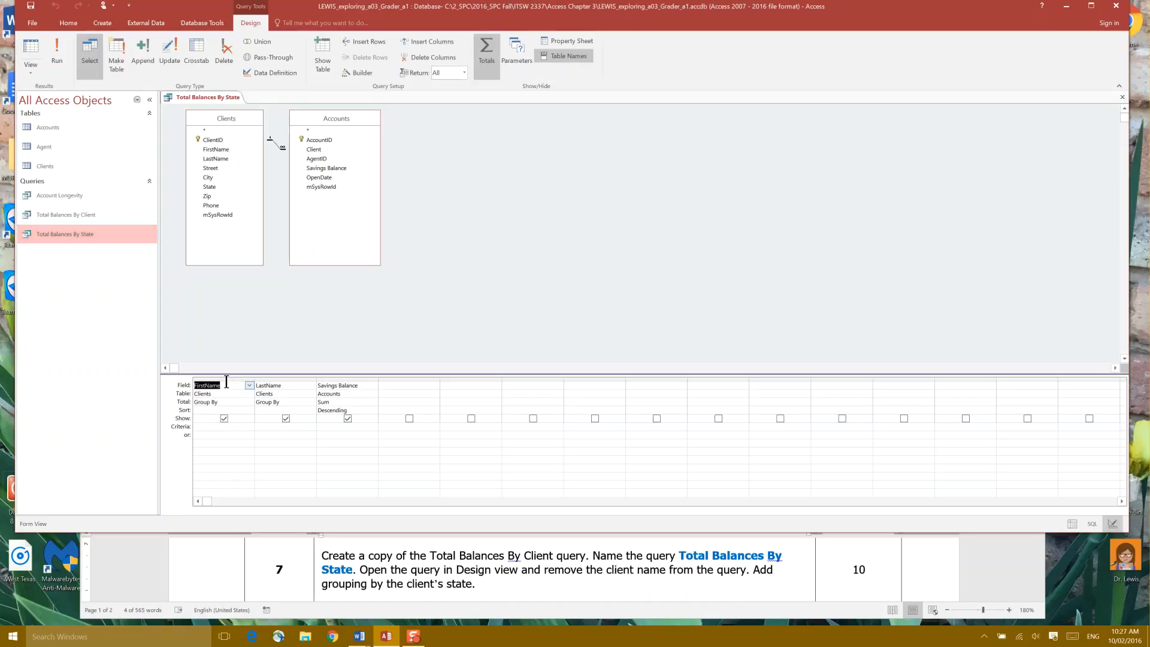
{"action": "left_click", "coordinate": [227, 384]}
{"action": "left_click", "coordinate": [268, 378]}
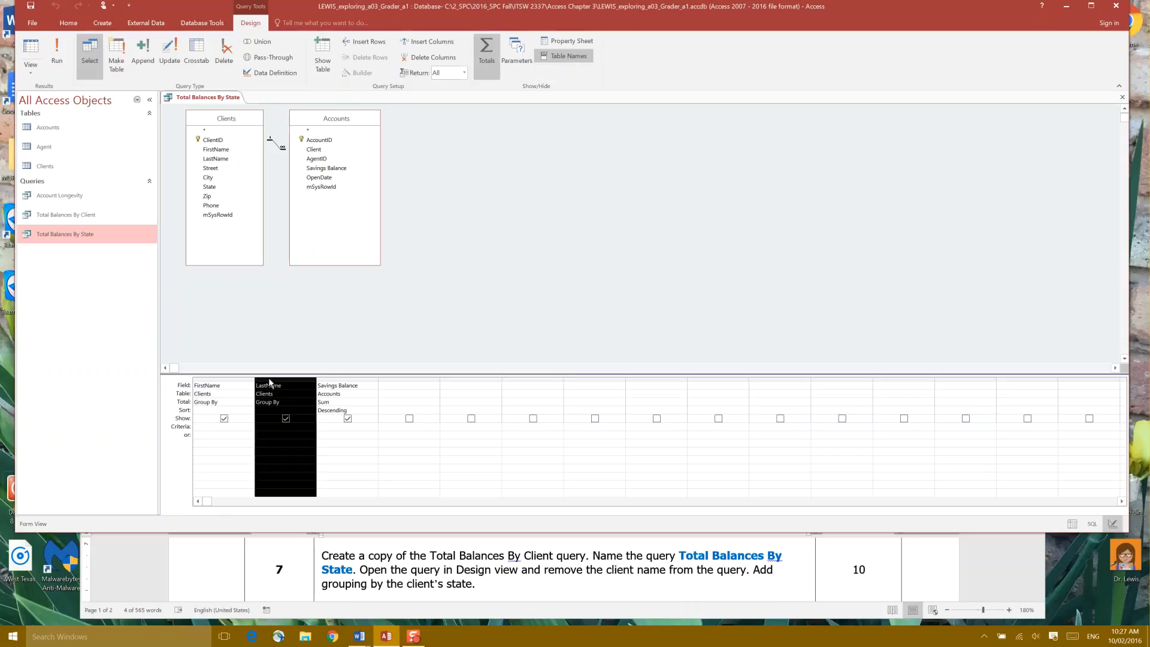
{"action": "key", "text": "Delete"}
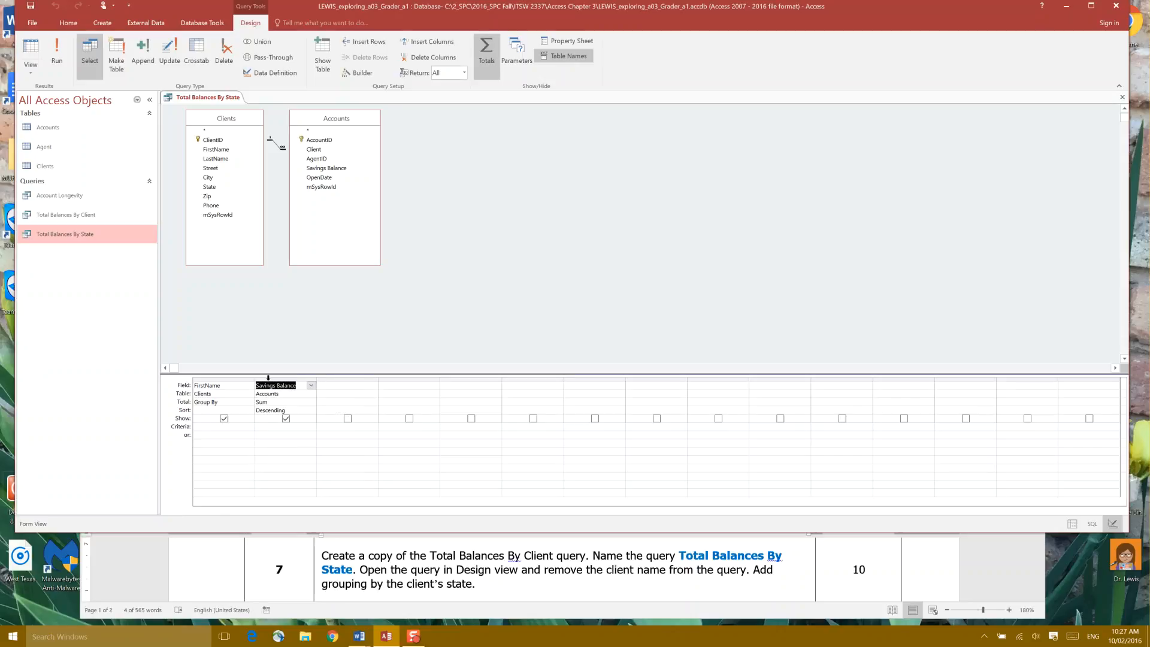
{"action": "left_click", "coordinate": [232, 379]}
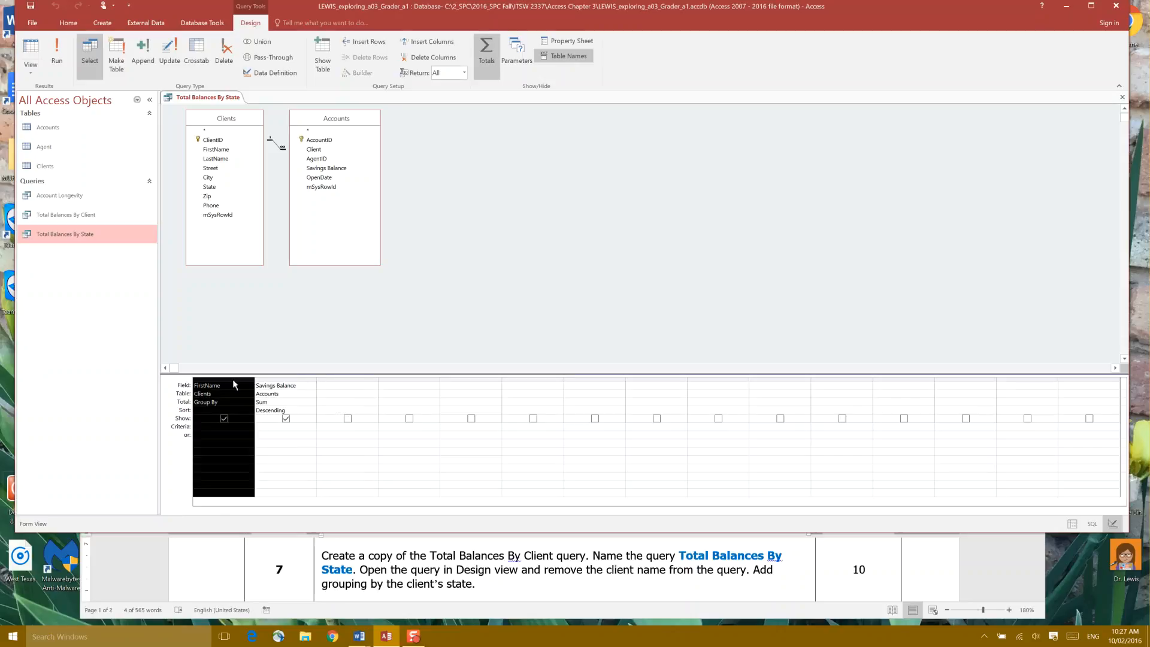
{"action": "key", "text": "Delete"}
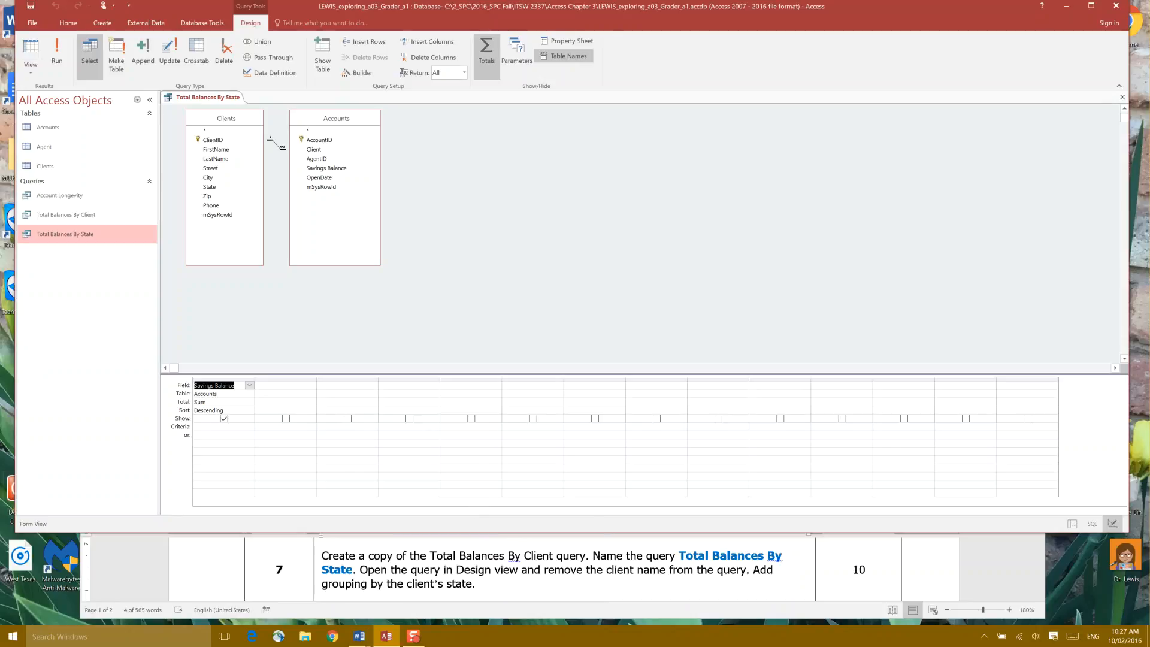
Add the State field from the Clients table to the grid, keeping its total as Group By
{"action": "key", "text": "shift+F10"}
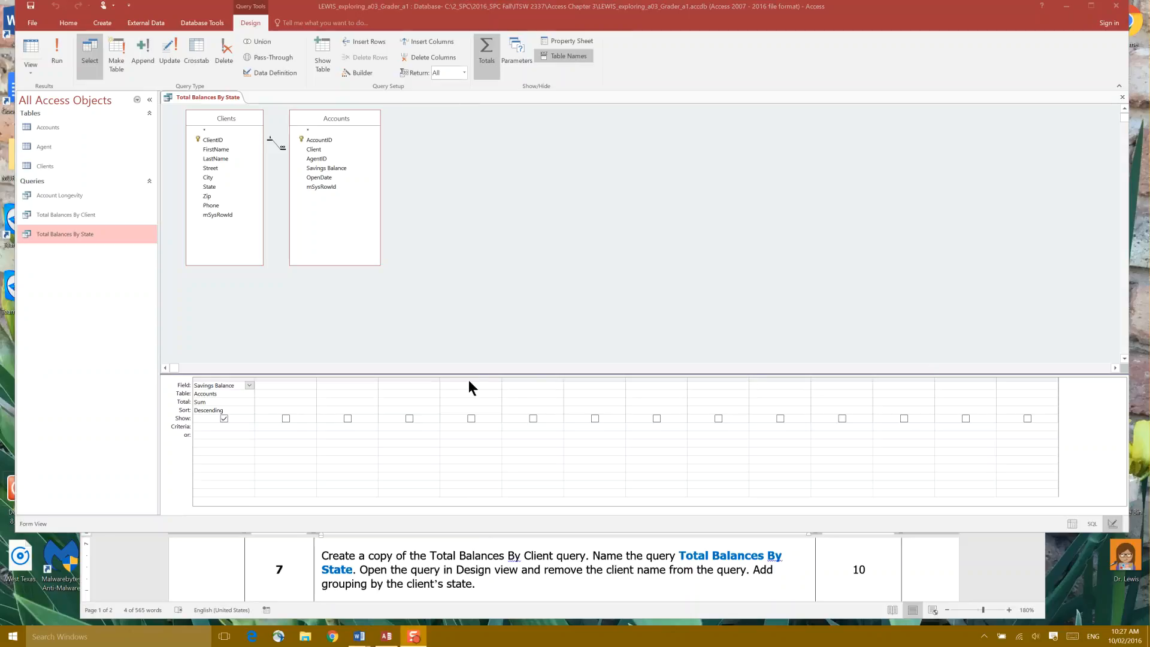
{"action": "left_click", "coordinate": [225, 186]}
{"action": "left_click_drag", "start_coordinate": [224, 187], "coordinate": [280, 386]}
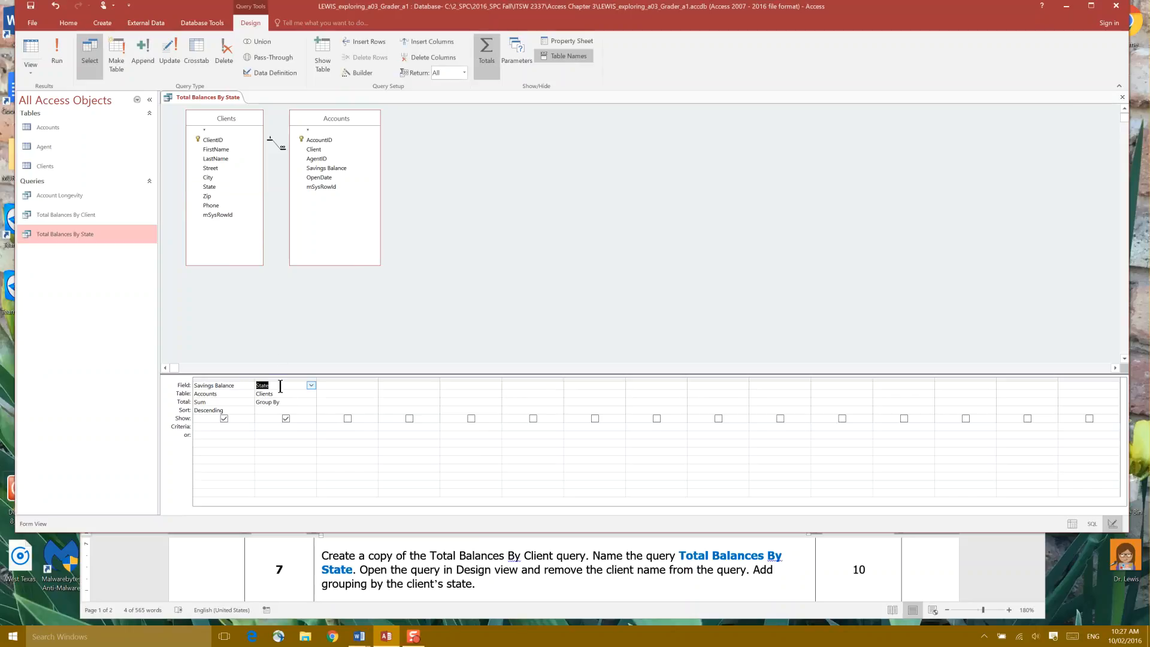
{"action": "left_click", "coordinate": [312, 403]}
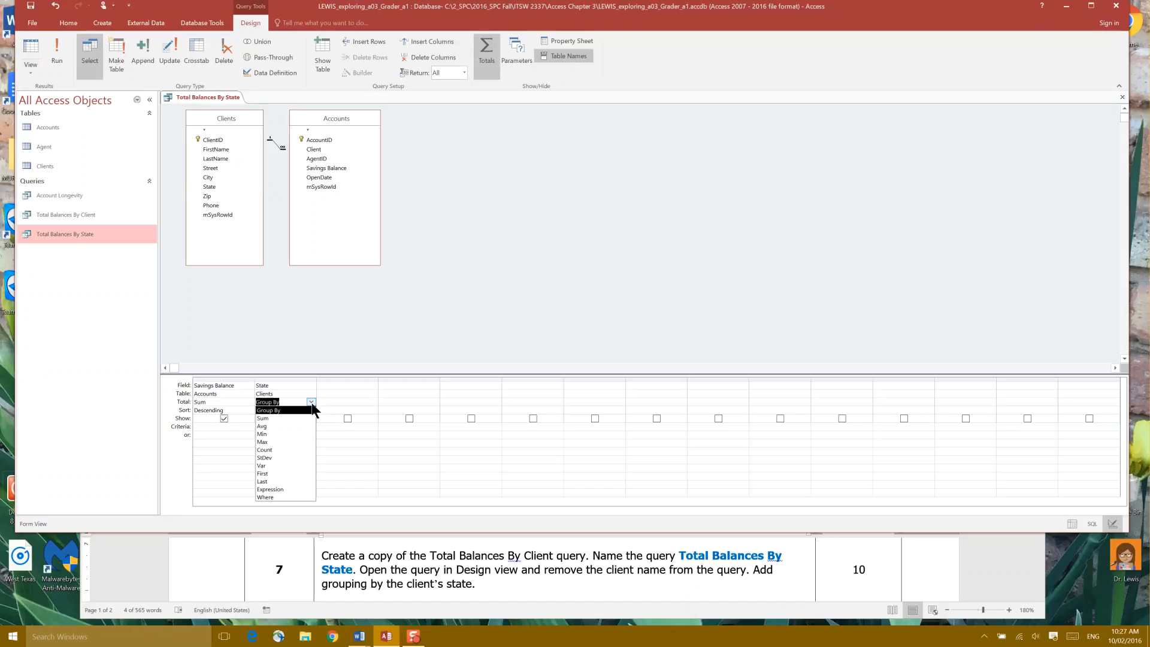
{"action": "left_click", "coordinate": [312, 402]}
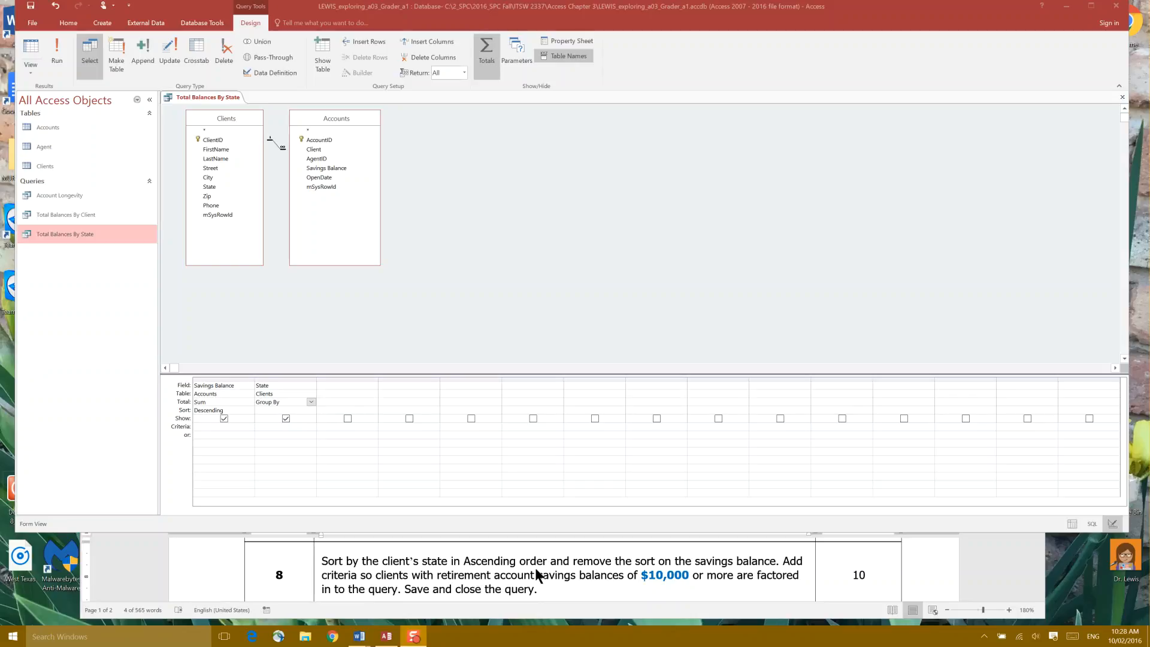
Set the State column's sort order to Ascending
{"action": "left_click", "coordinate": [271, 374]}
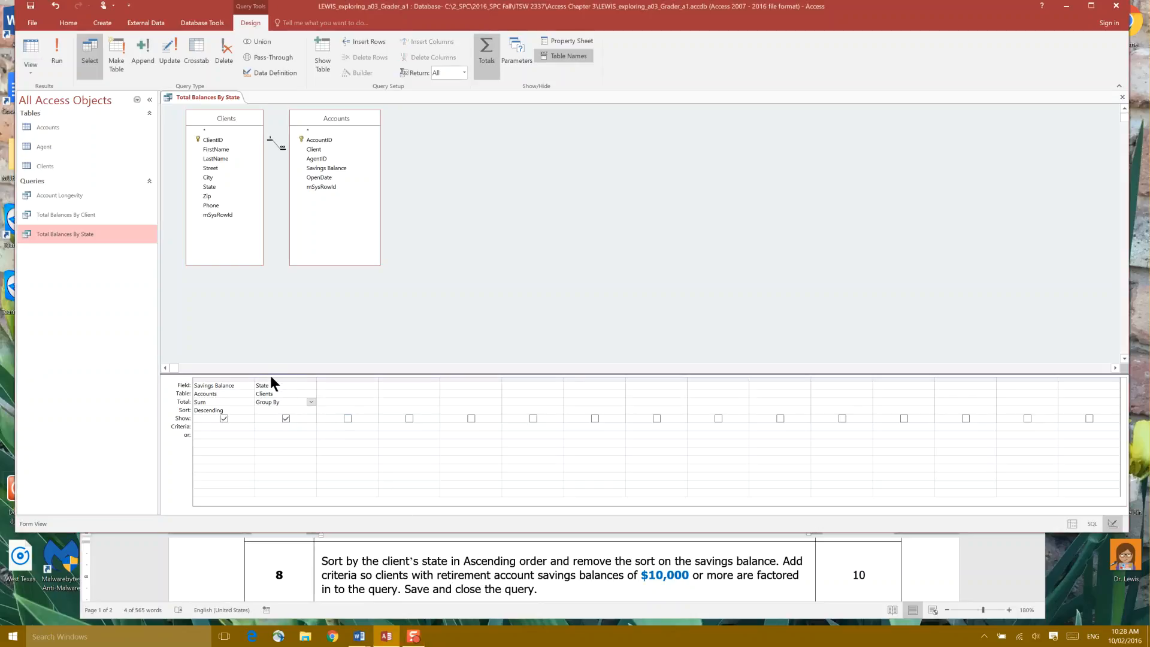
{"action": "left_click", "coordinate": [274, 379]}
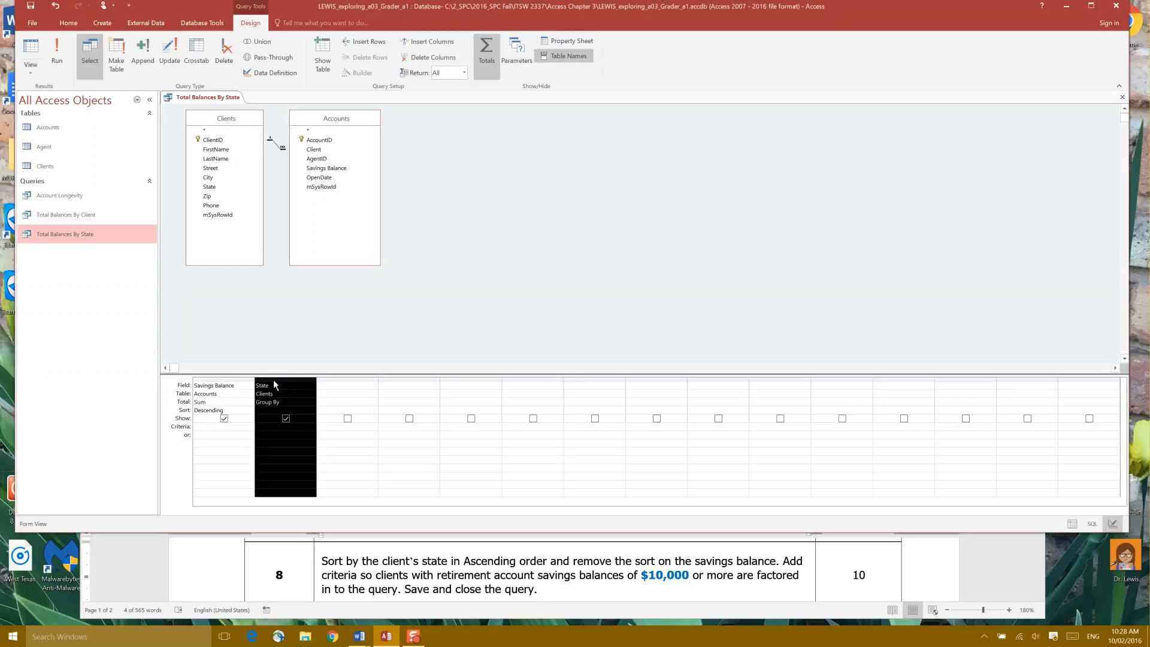
{"action": "left_click", "coordinate": [182, 409]}
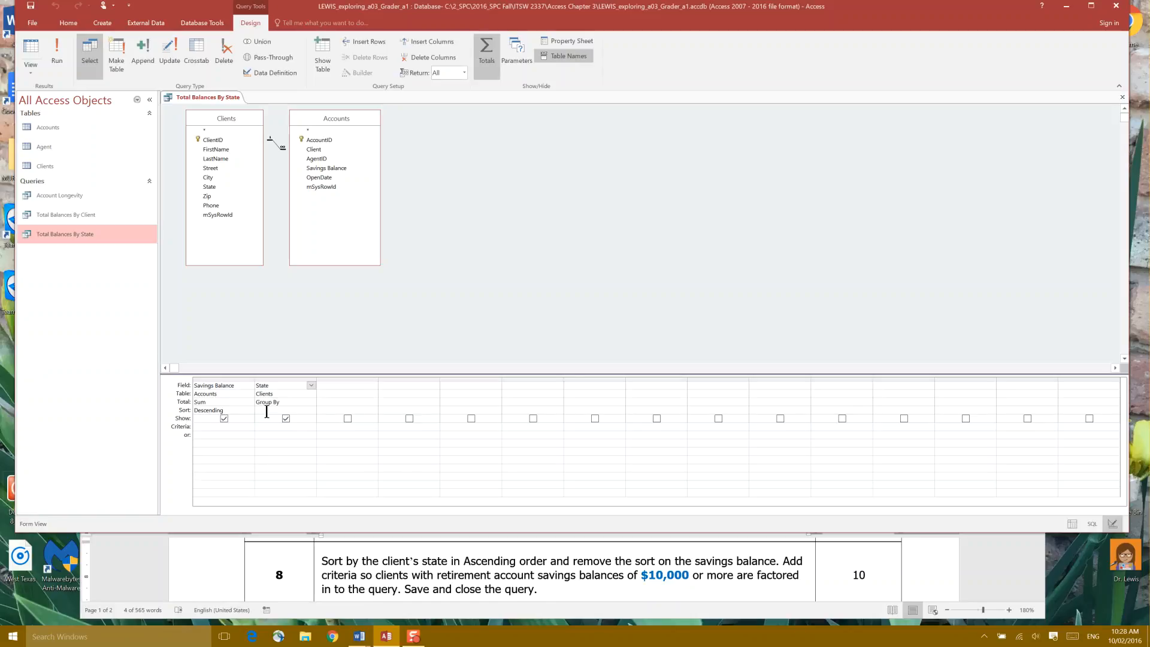
{"action": "left_click", "coordinate": [307, 410]}
{"action": "left_click", "coordinate": [312, 411]}
{"action": "left_click", "coordinate": [306, 419]}
{"action": "left_click", "coordinate": [569, 570]}
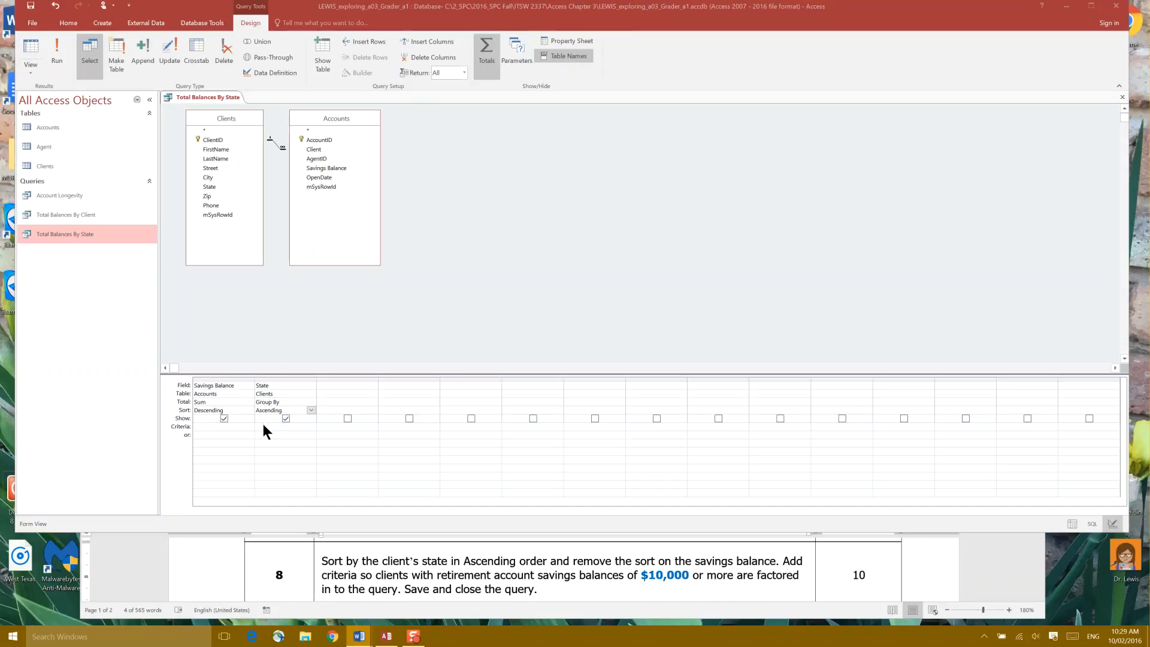
Try to enter =>10000 as the Savings Balance criterion and save the query
{"action": "left_click", "coordinate": [211, 427]}
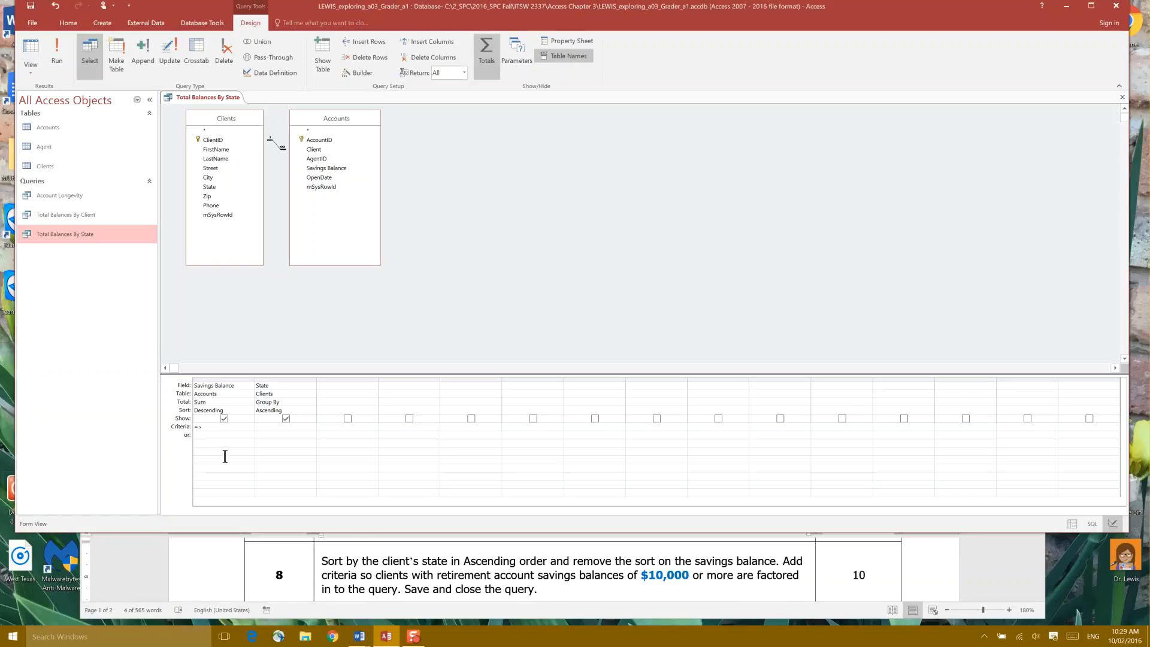
{"action": "type", "text": "10000"}
{"action": "right_click", "coordinate": [227, 99]}
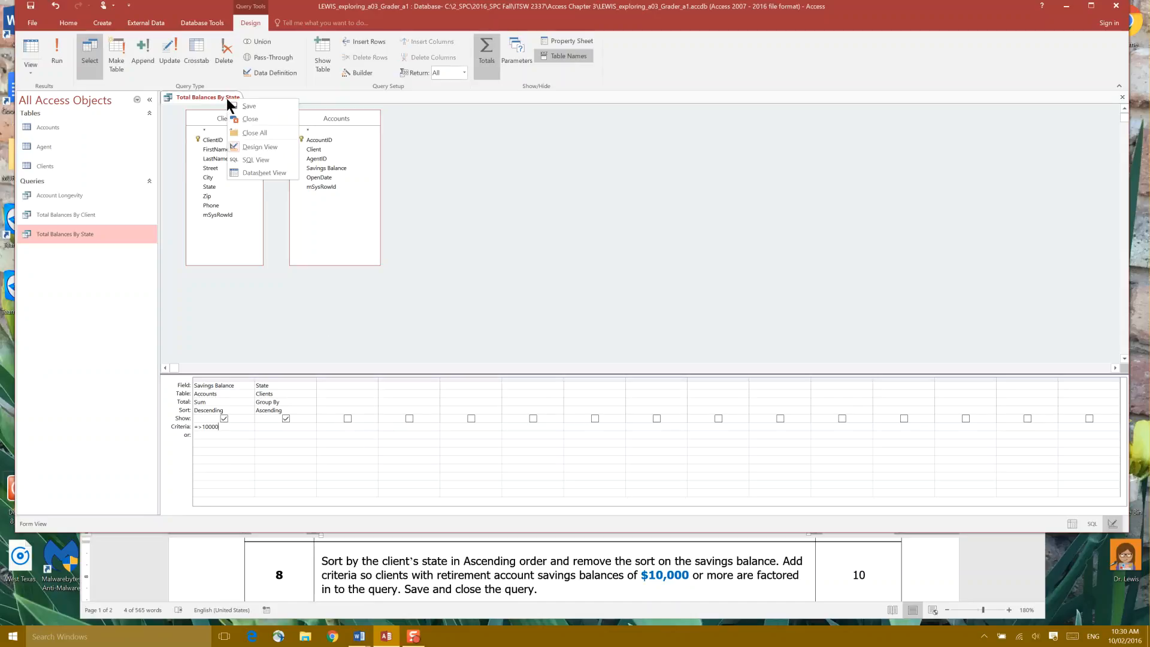
{"action": "left_click", "coordinate": [236, 109]}
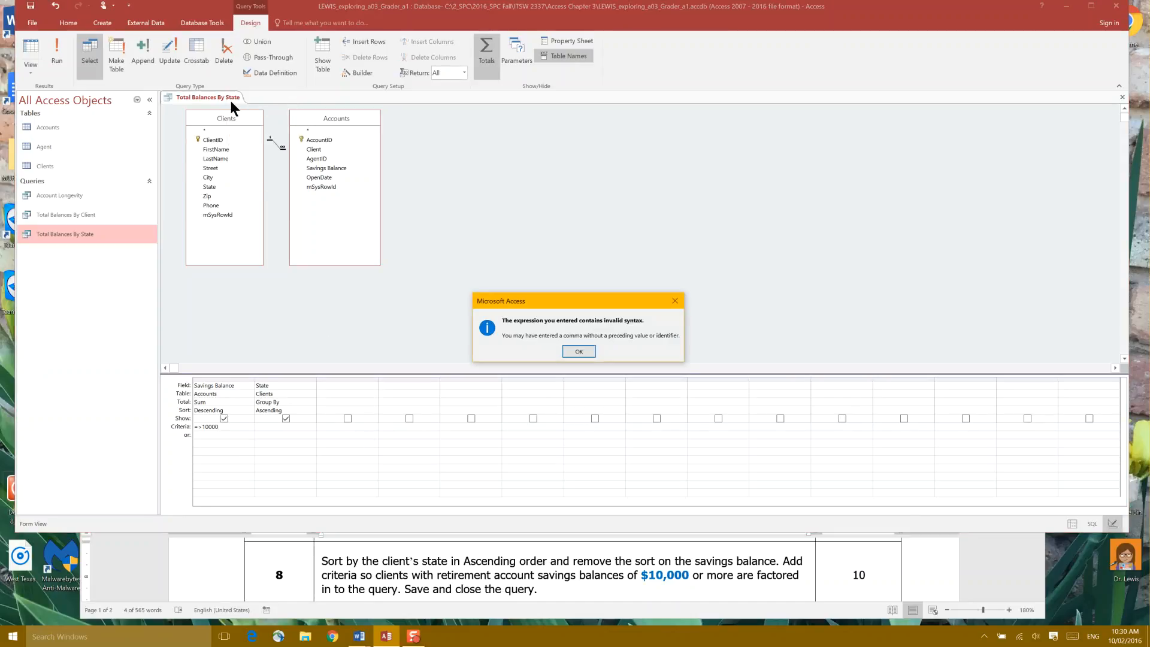
{"action": "left_click", "coordinate": [579, 351]}
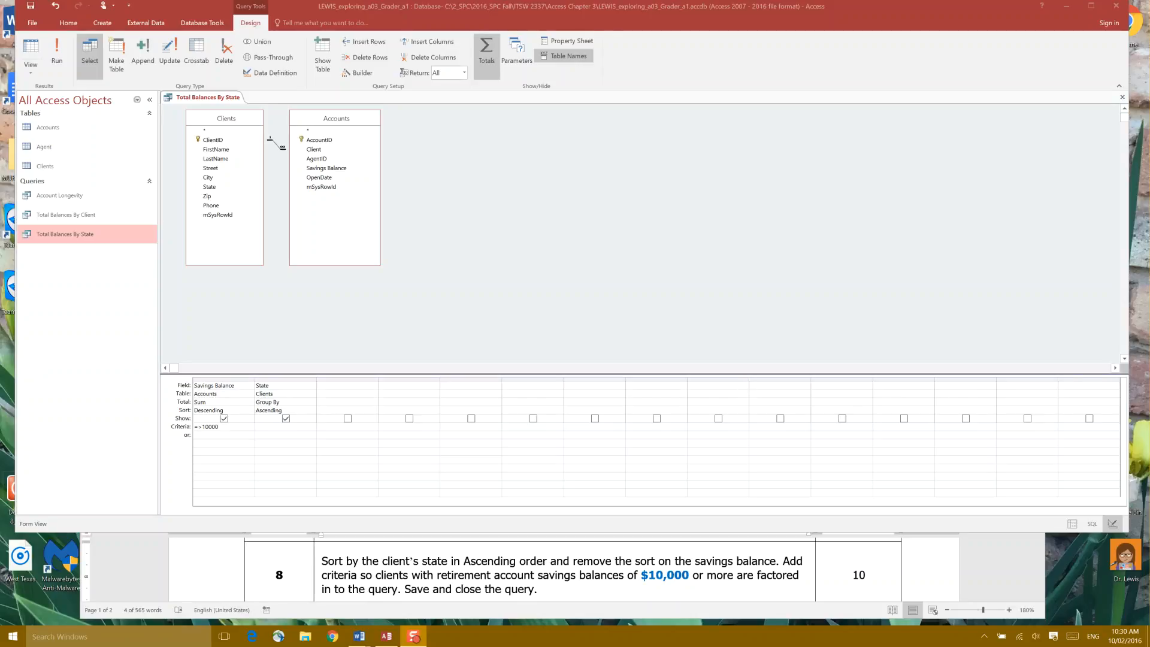
Dismiss the syntax error messages and clear the Savings Balance criterion
{"action": "left_click", "coordinate": [235, 409]}
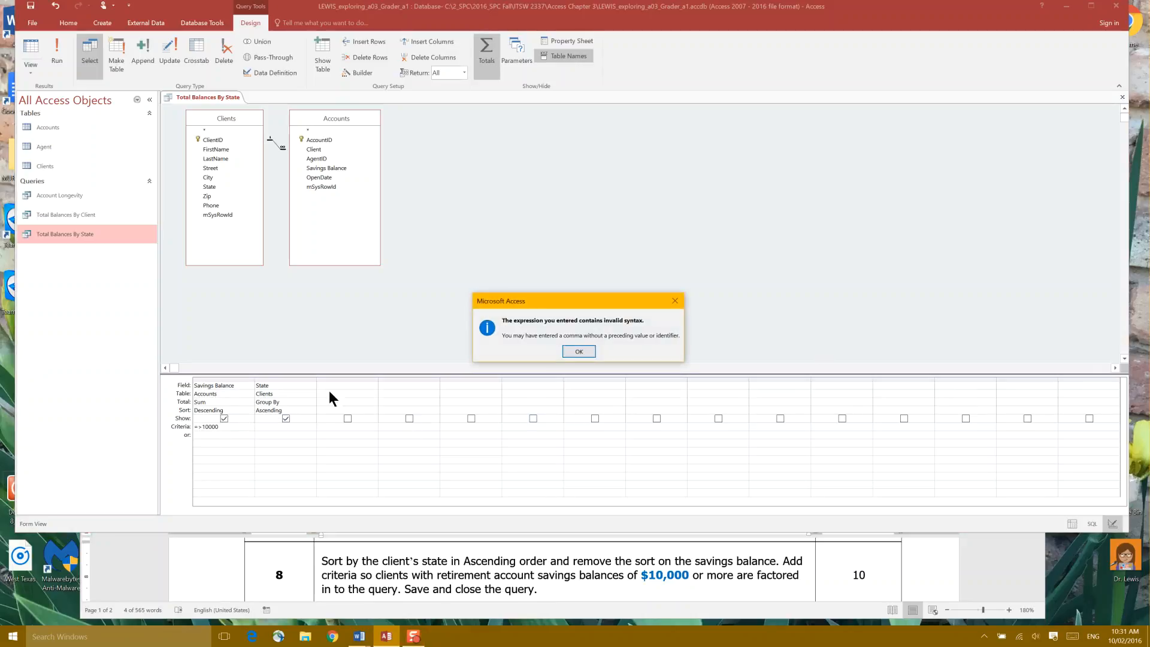
{"action": "left_click", "coordinate": [587, 352]}
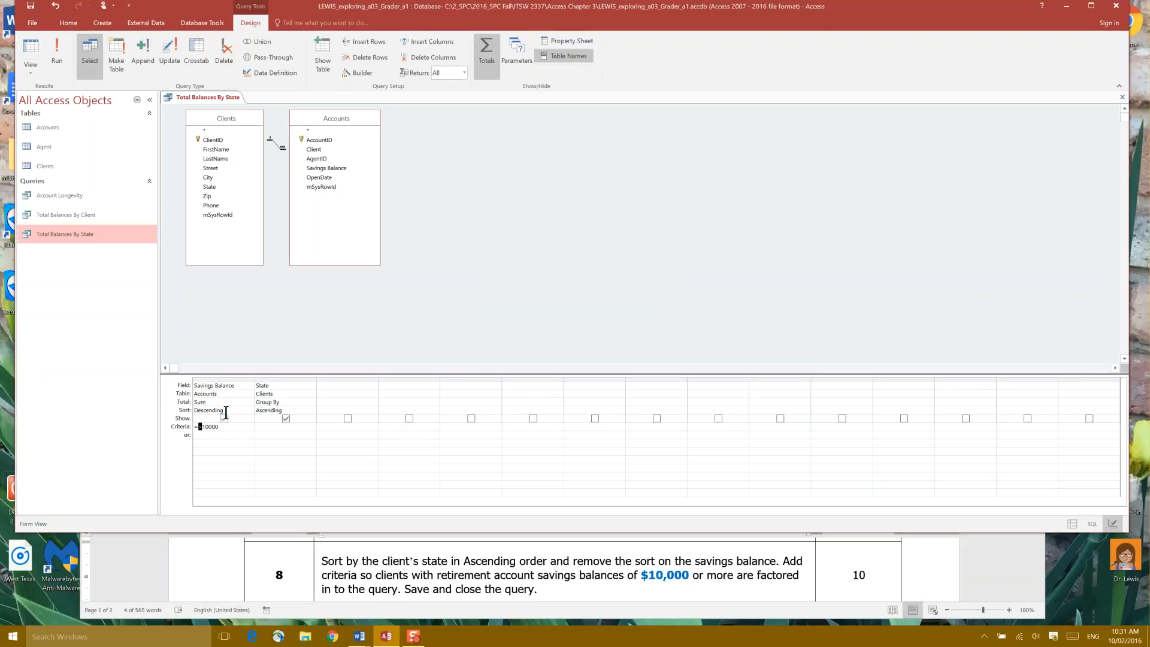
{"action": "left_click", "coordinate": [567, 354]}
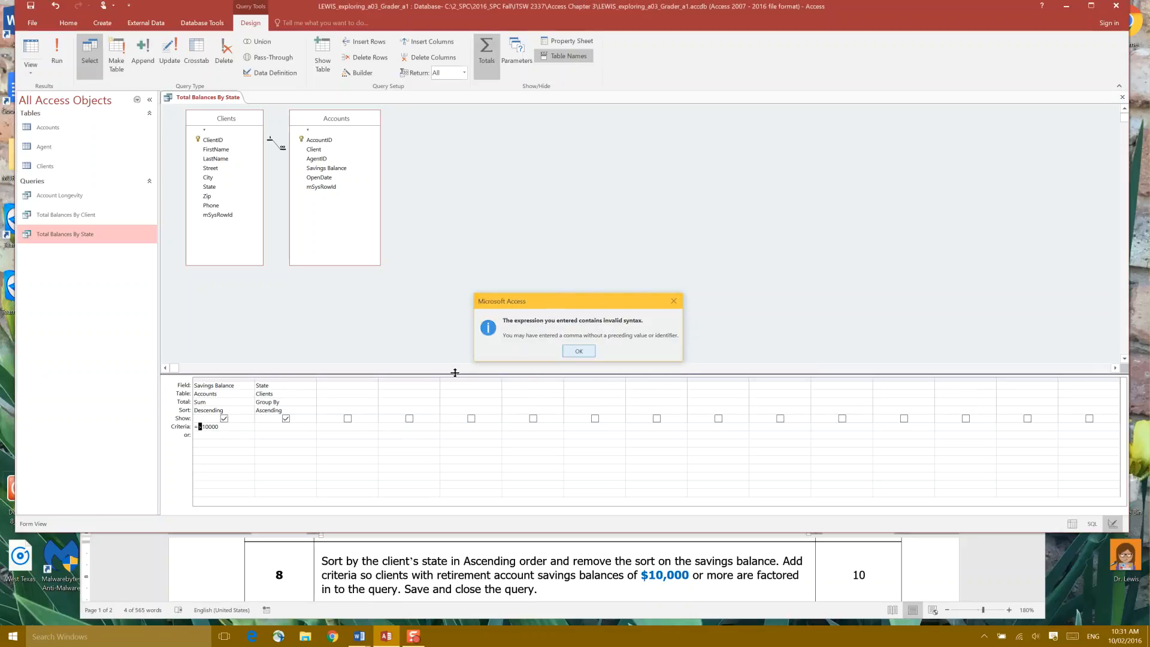
{"action": "left_click", "coordinate": [193, 426]}
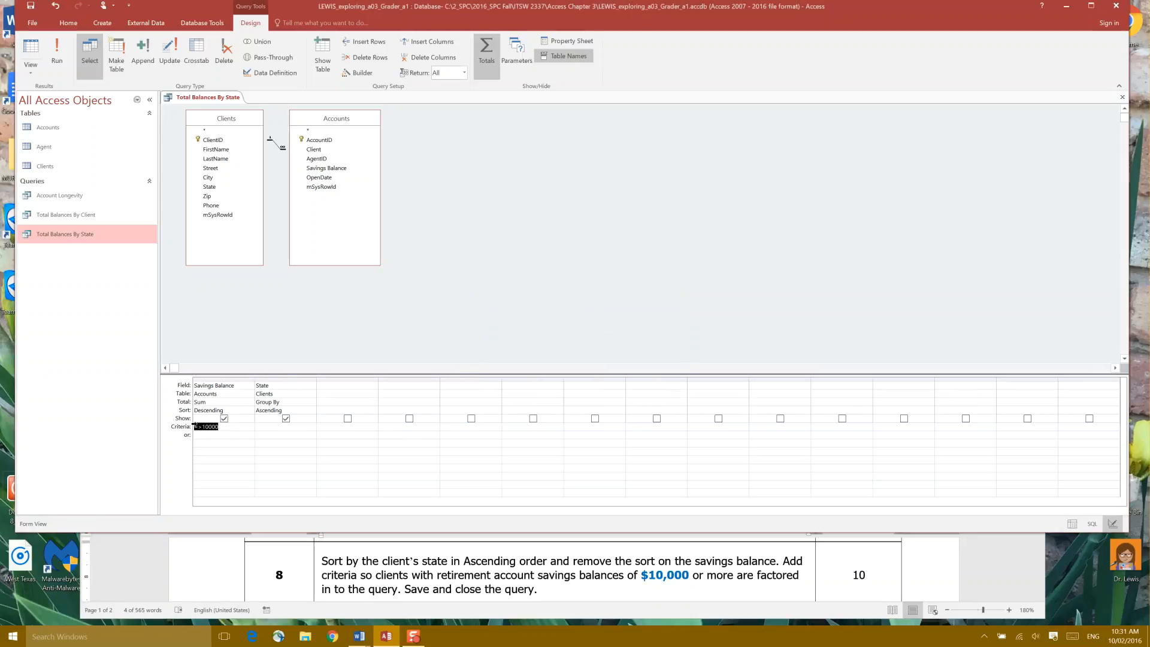
{"action": "key", "text": "Delete"}
Remove the sort from Savings Balance and set its criterion to >=10000
{"action": "left_click", "coordinate": [241, 411]}
{"action": "left_click", "coordinate": [249, 410]}
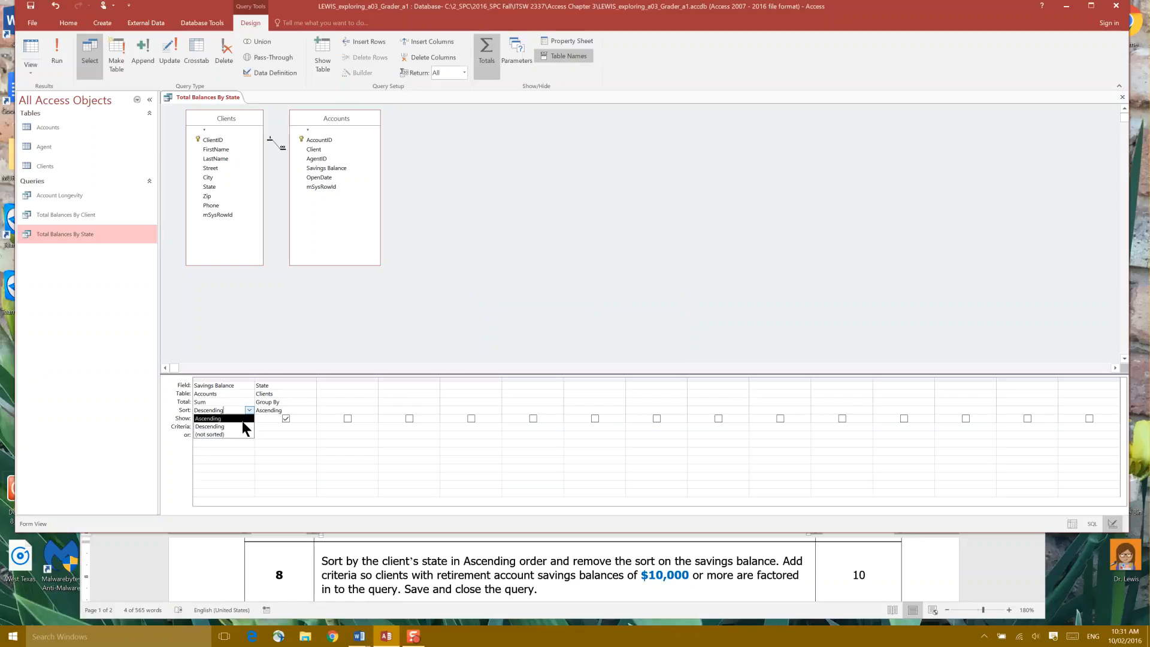
{"action": "left_click", "coordinate": [240, 434]}
{"action": "left_click", "coordinate": [214, 426]}
{"action": "type", "text": "10000"}
Save and close the Total Balances By State query
{"action": "right_click", "coordinate": [224, 99]}
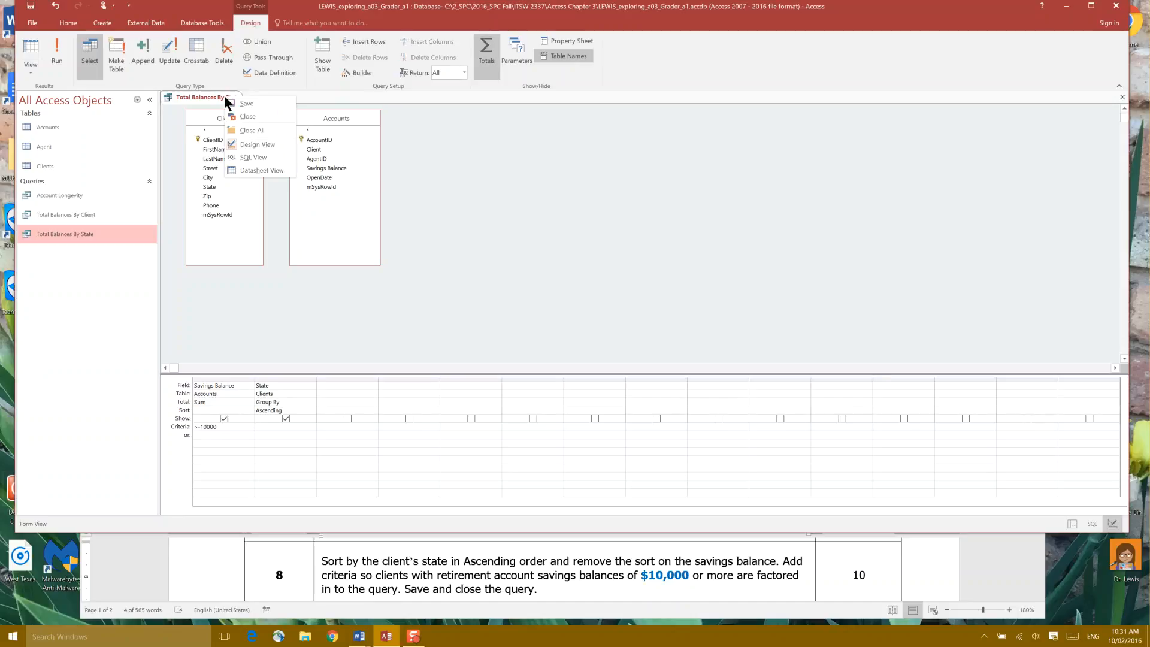
{"action": "left_click", "coordinate": [234, 107]}
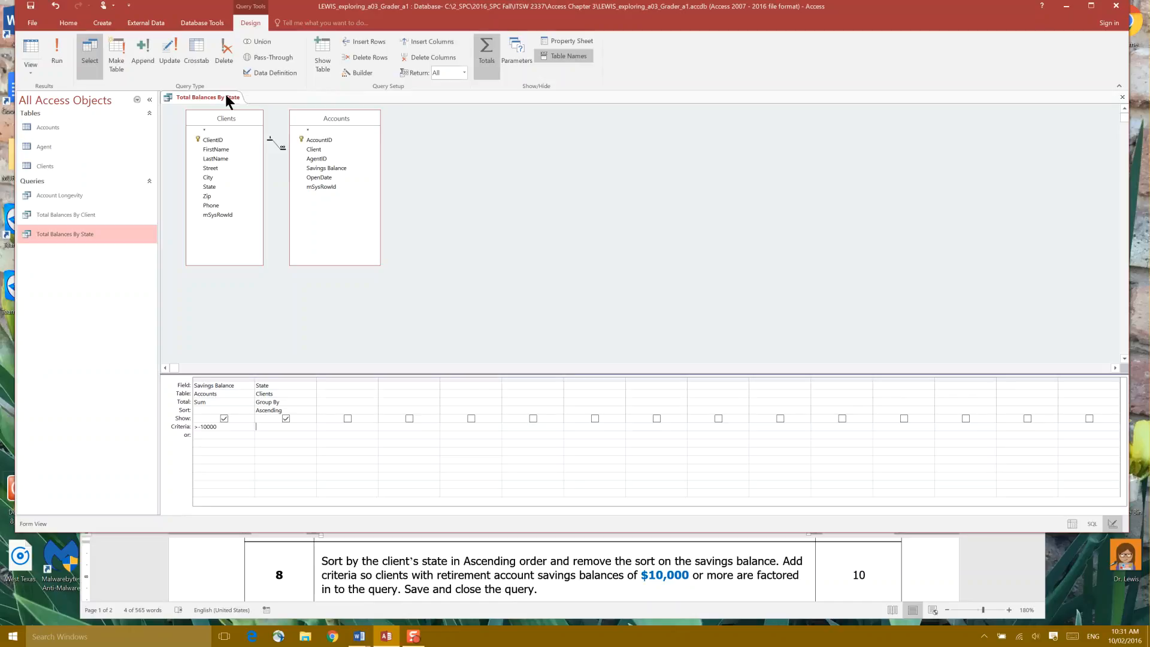
{"action": "right_click", "coordinate": [225, 95]}
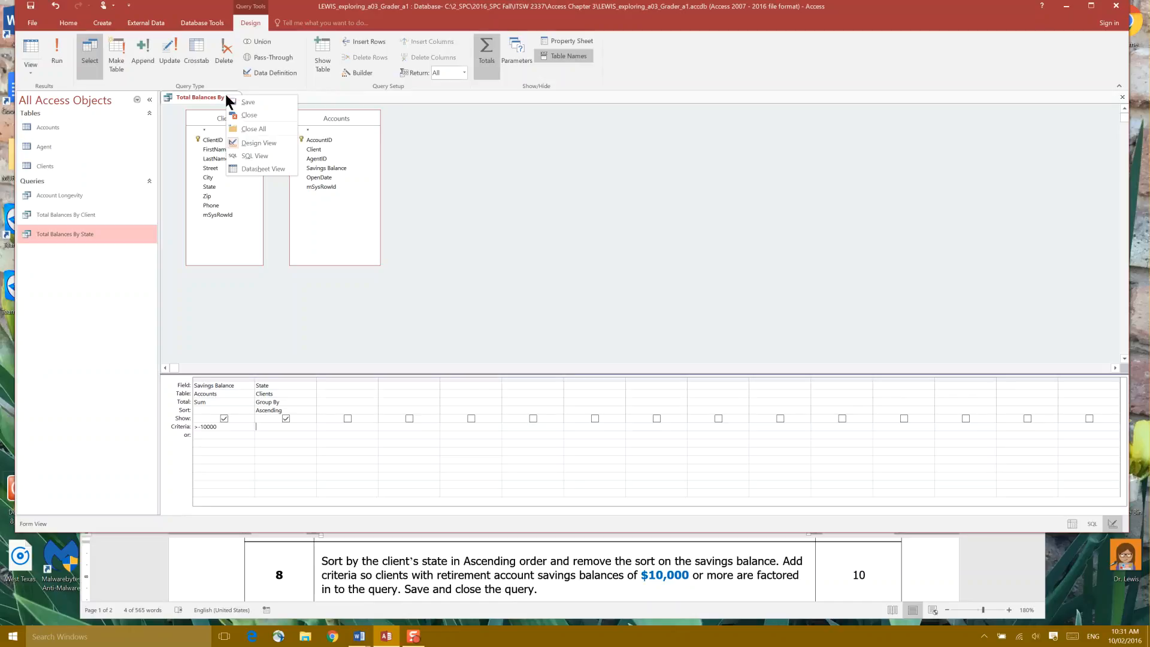
{"action": "left_click", "coordinate": [239, 128]}
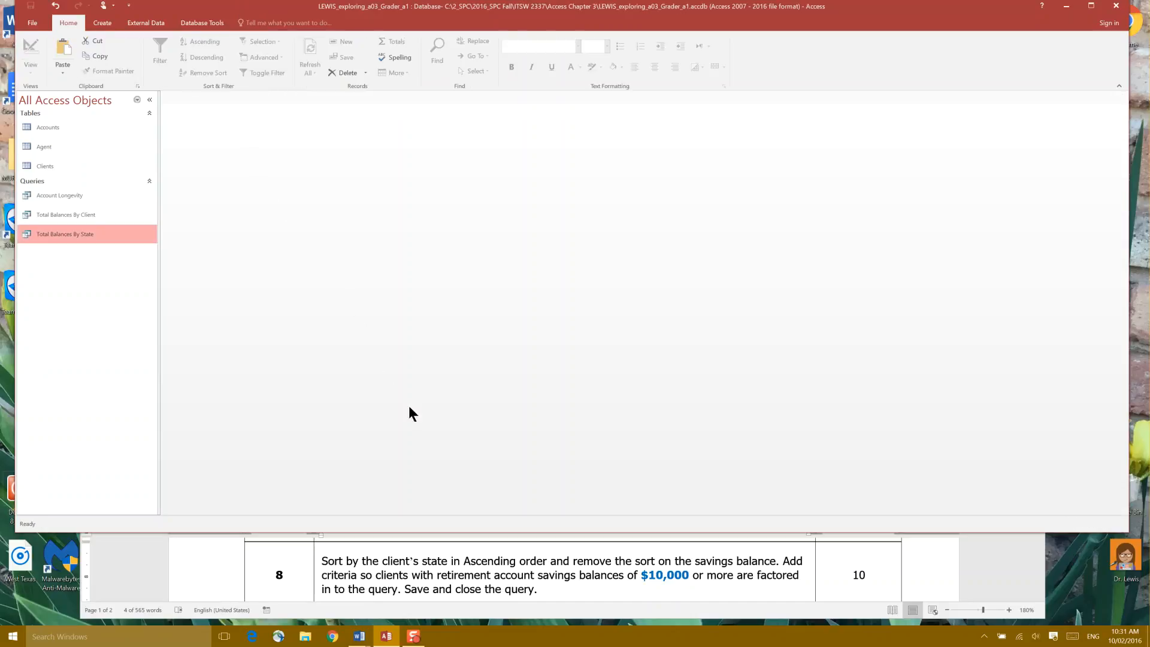